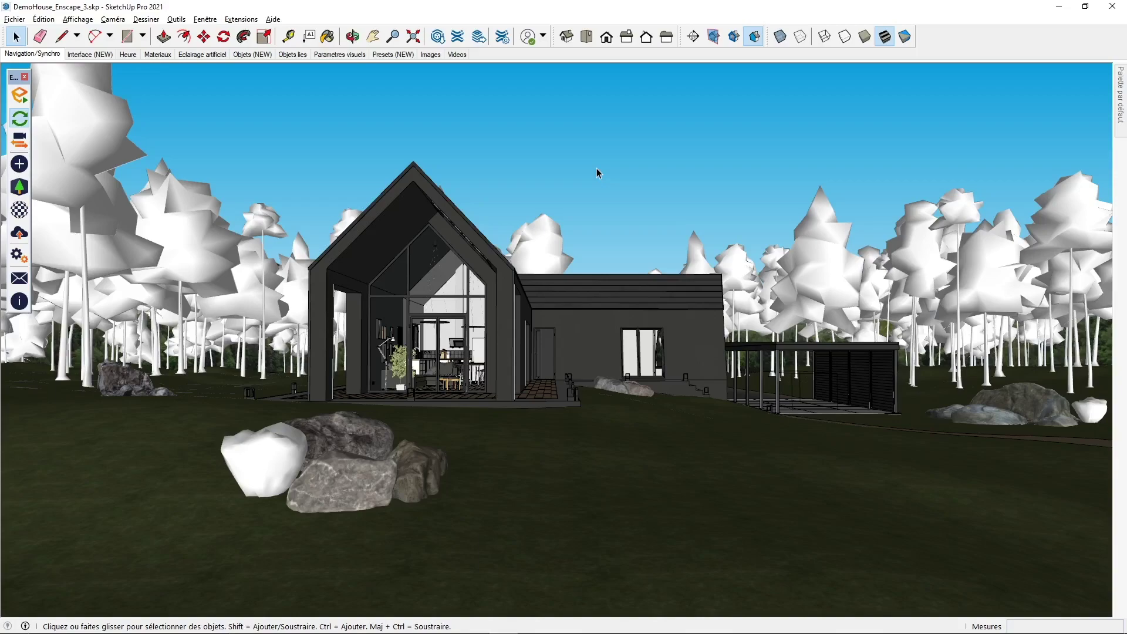
right_click(597, 168)
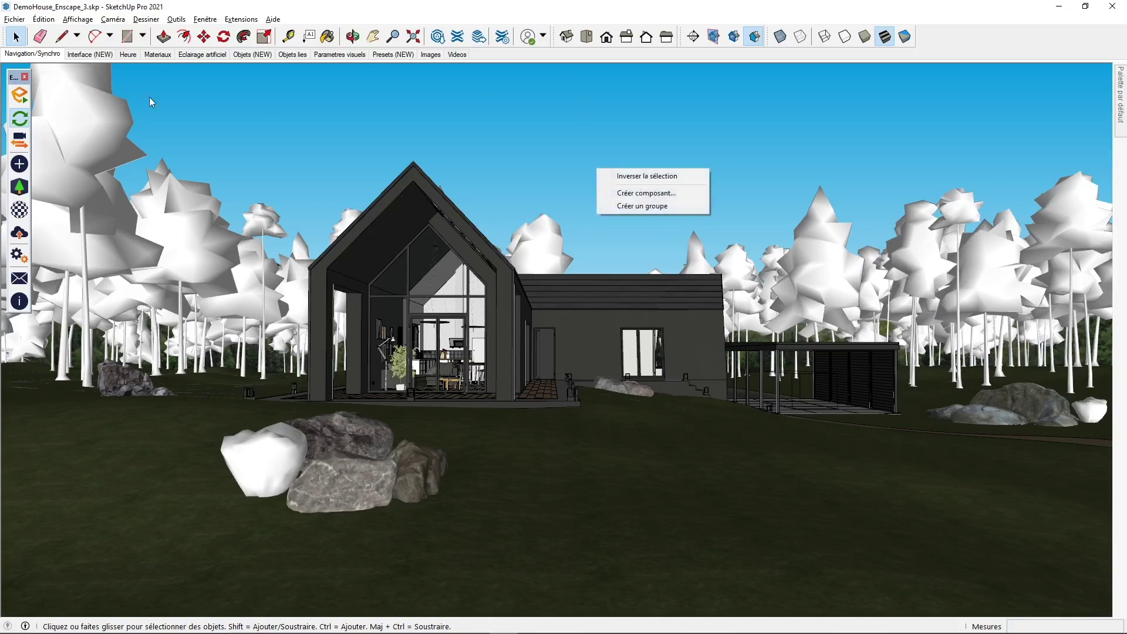
click(228, 82)
drag(13, 77, 87, 115)
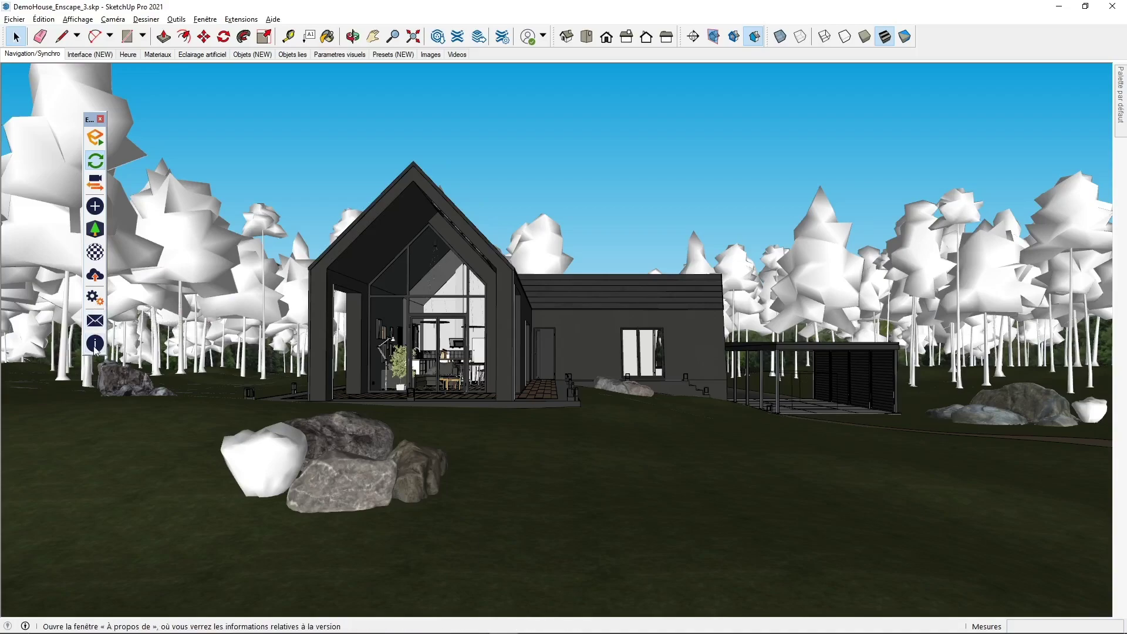
drag(88, 121, 12, 81)
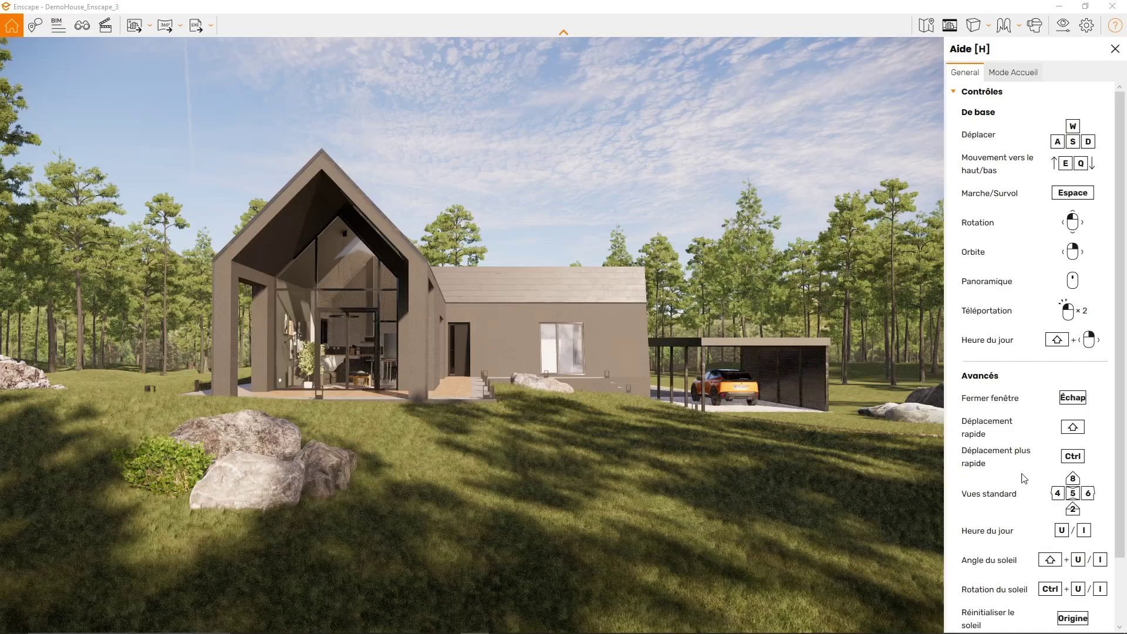
In the Enscape render window, review the help for general controls, home mode and BIM mode, and close the help and BIM data
drag(1119, 154, 1124, 108)
click(1017, 74)
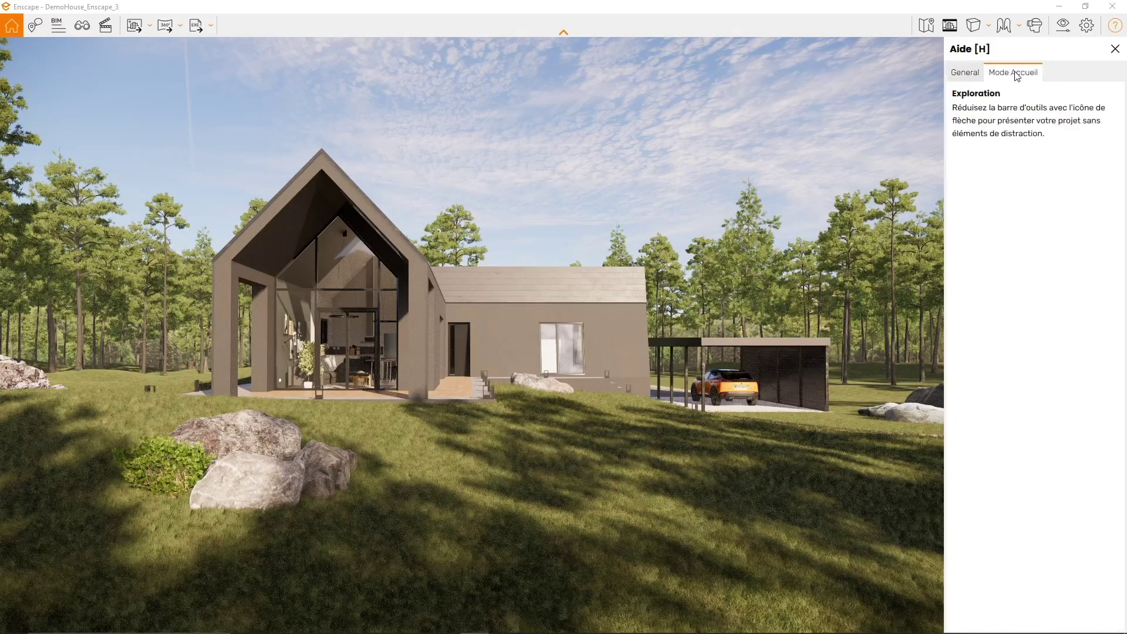
click(59, 25)
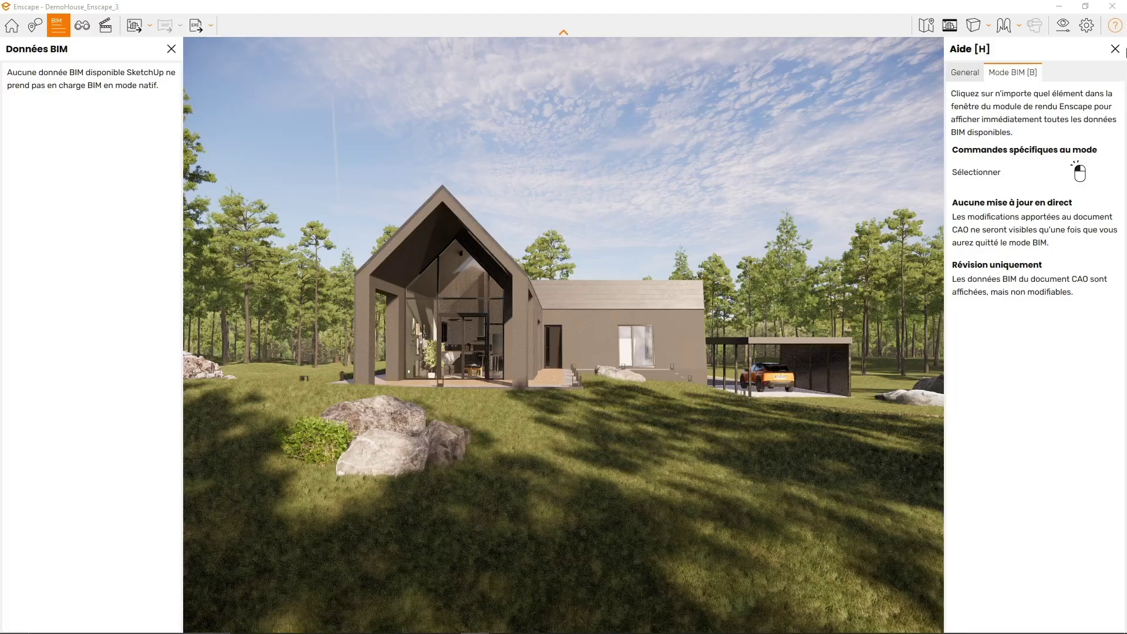
click(1115, 49)
click(170, 49)
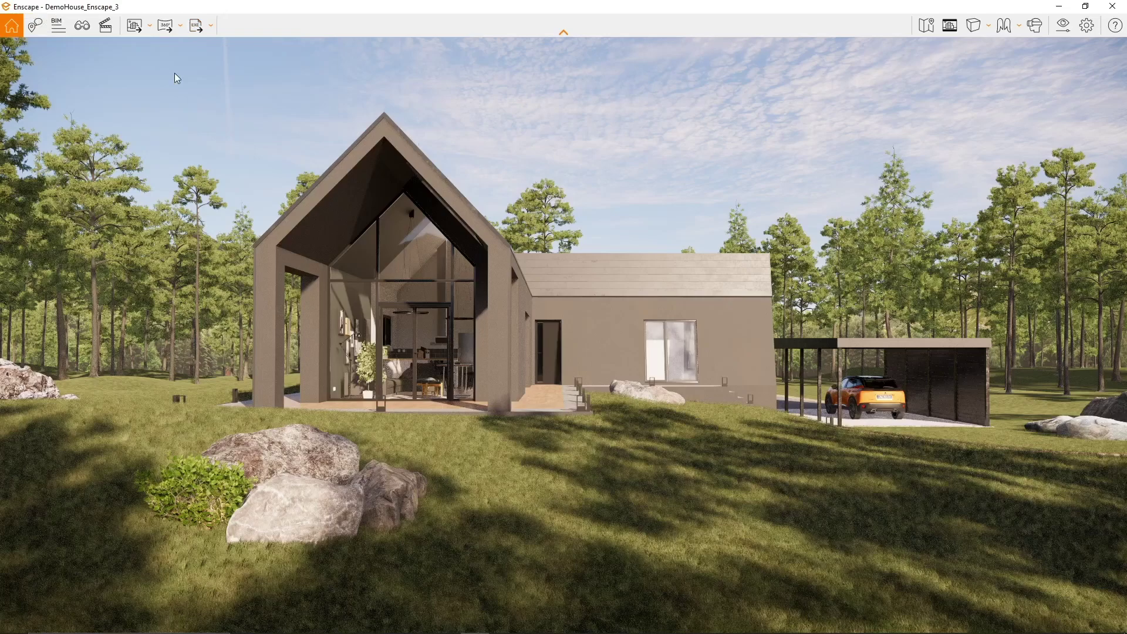
Look at the collaborative annotation tools and the BIM data, closing each one after viewing it
click(35, 29)
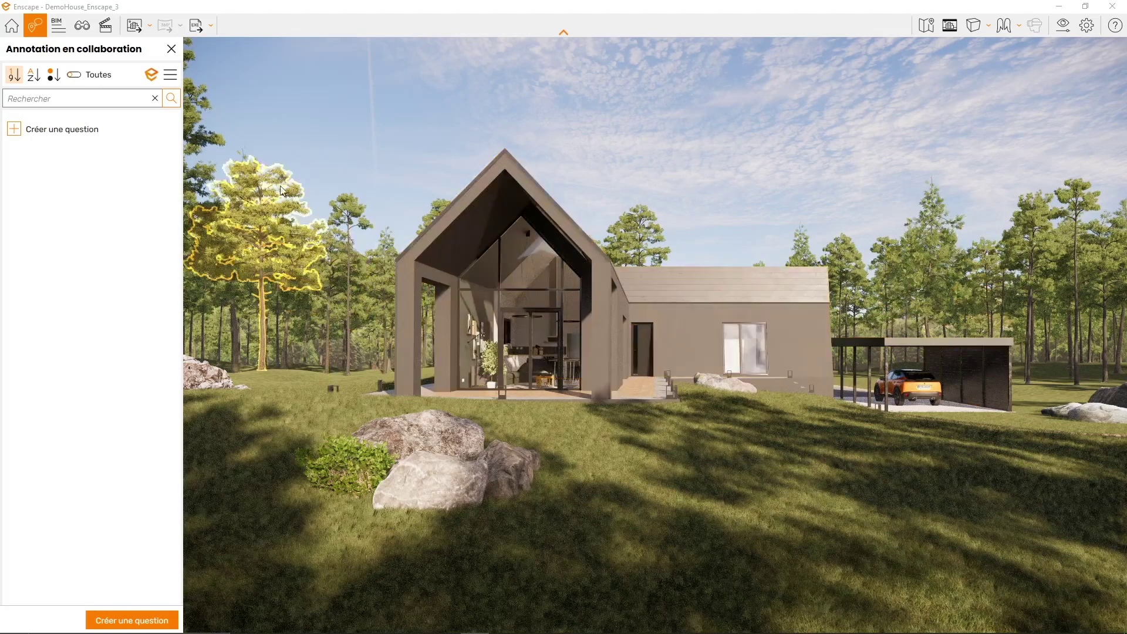
click(170, 51)
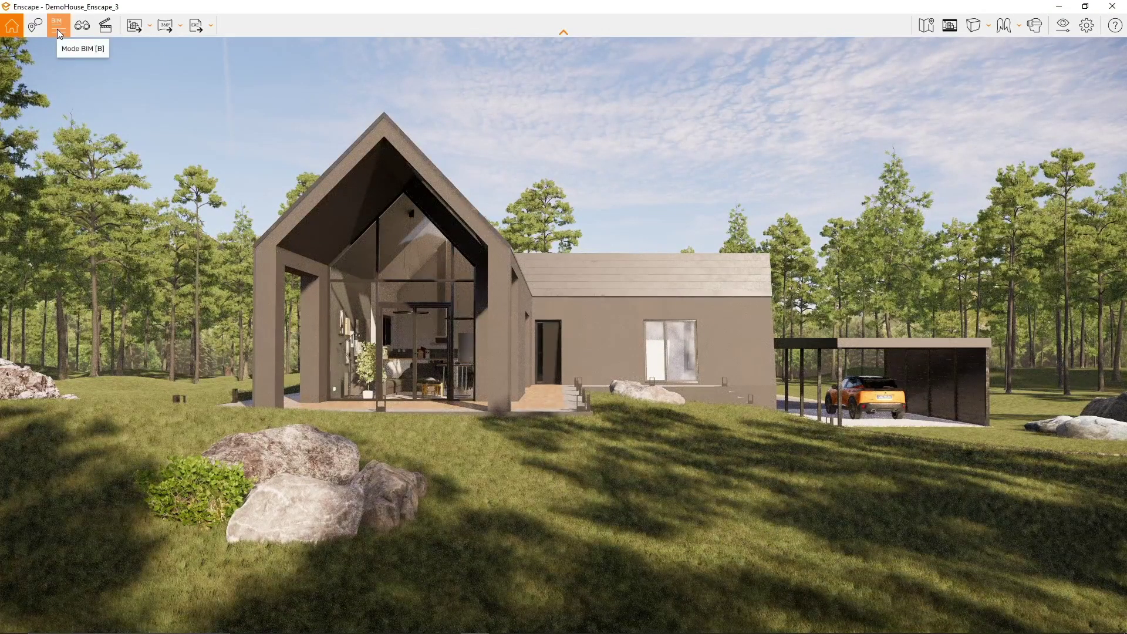
click(57, 30)
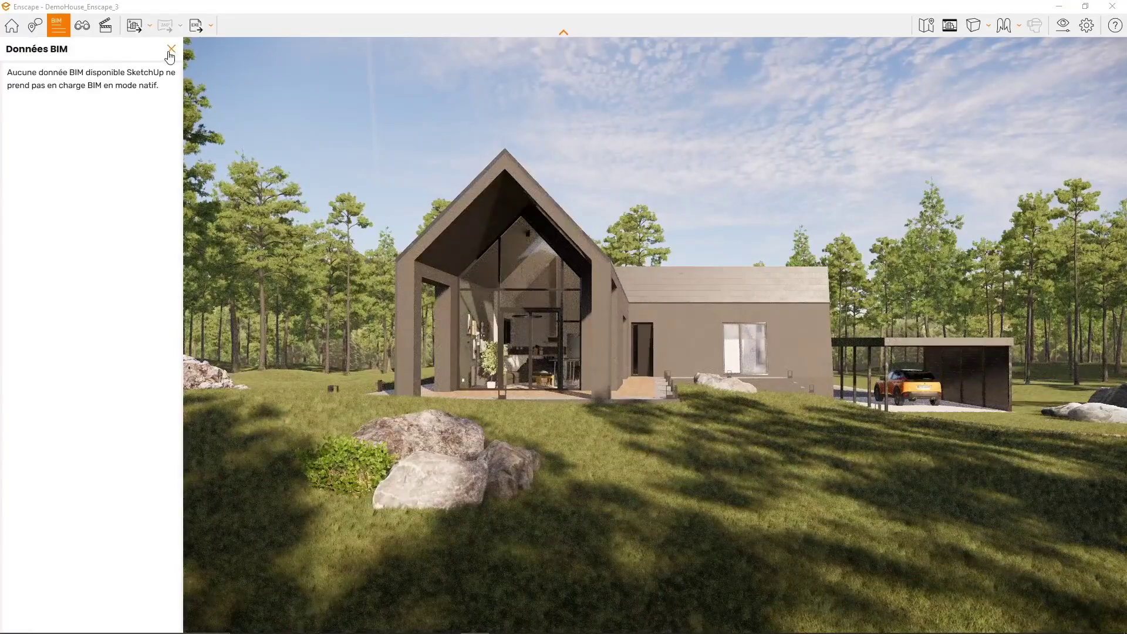
click(170, 51)
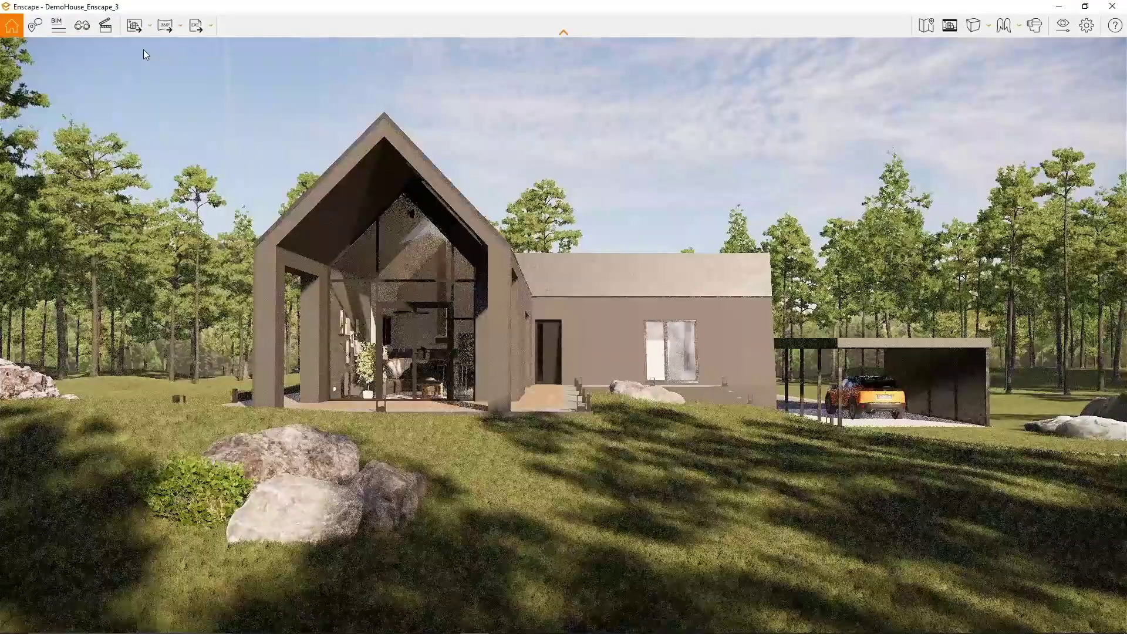
Look at the view management list and the video editor's path settings, closing each one after viewing it
click(81, 26)
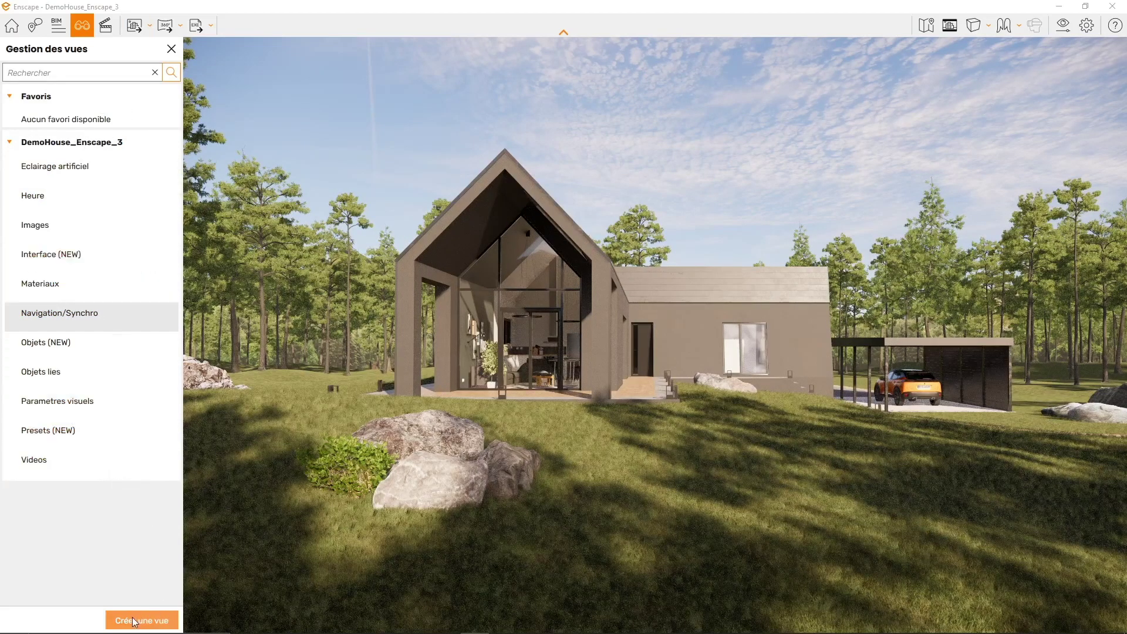
click(171, 49)
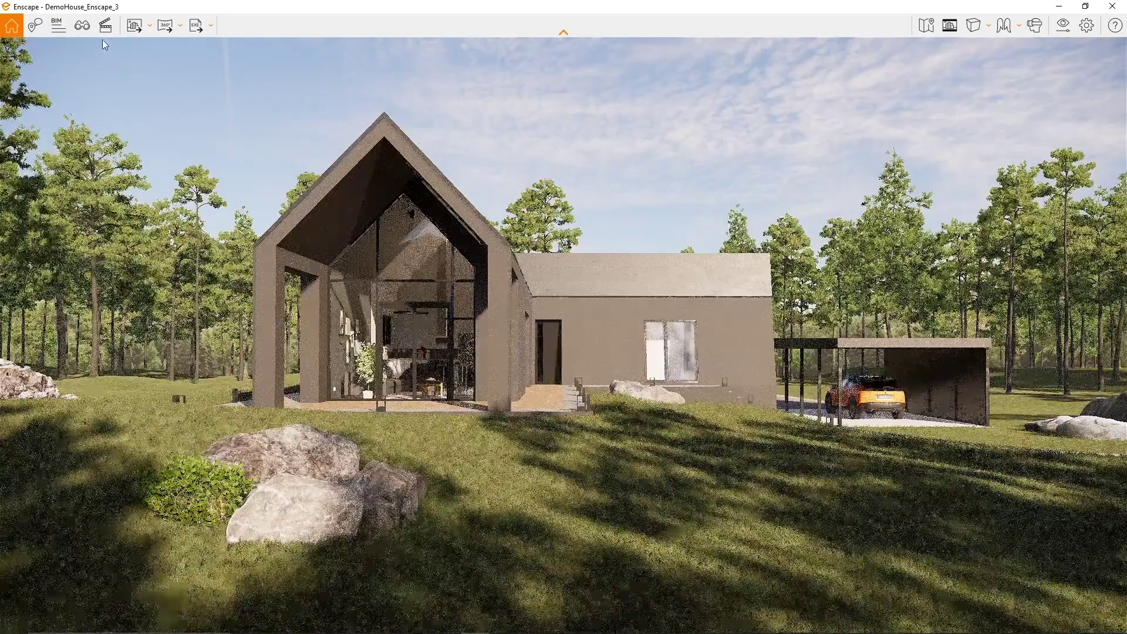
click(105, 27)
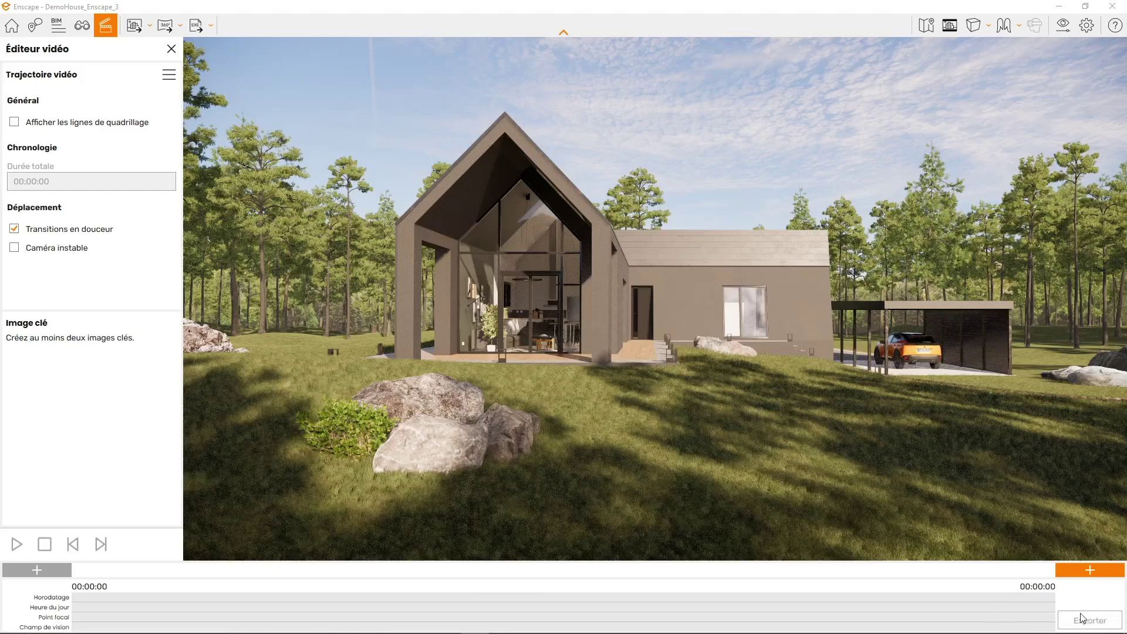
click(172, 51)
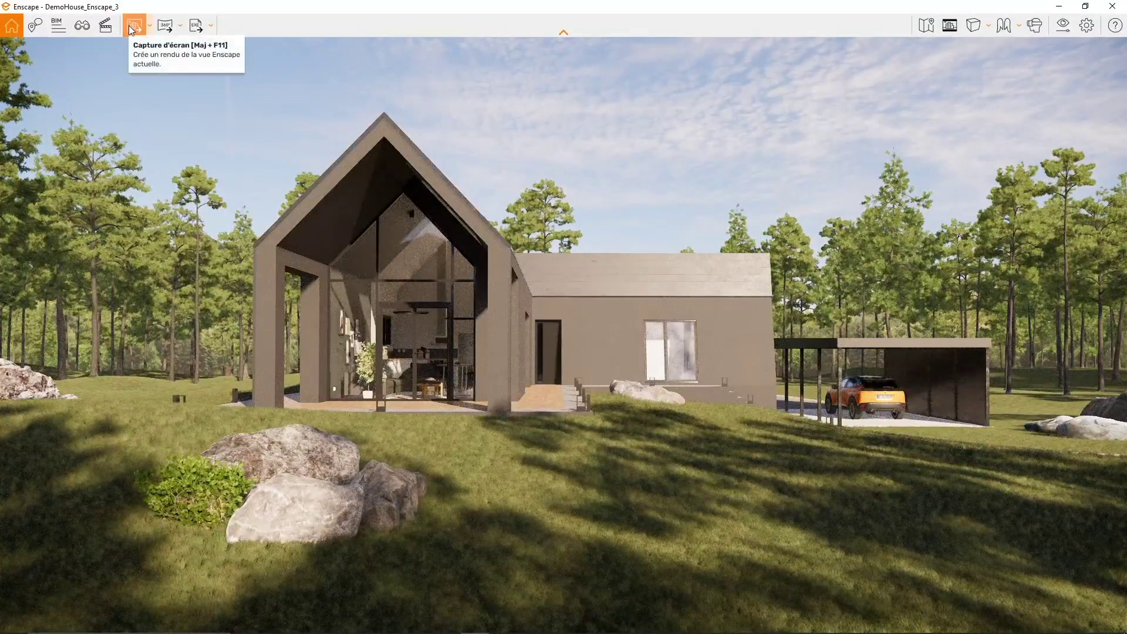
Examine the available export options for screenshots and batch rendering, mono and stereo panoramas, and standalone executable or web versions
click(150, 29)
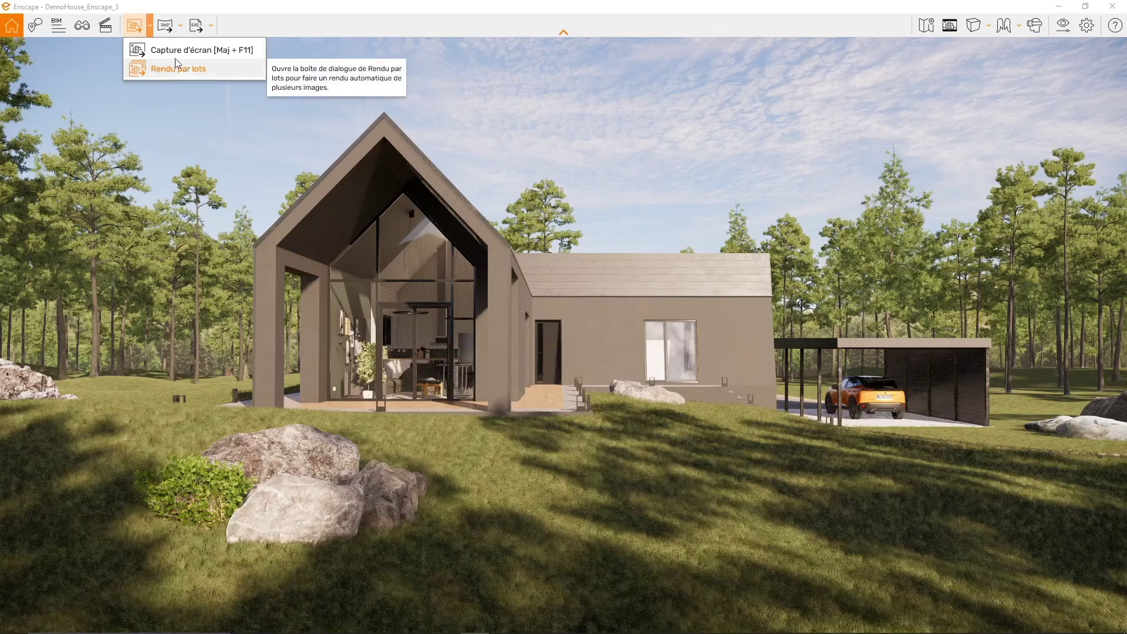
click(257, 15)
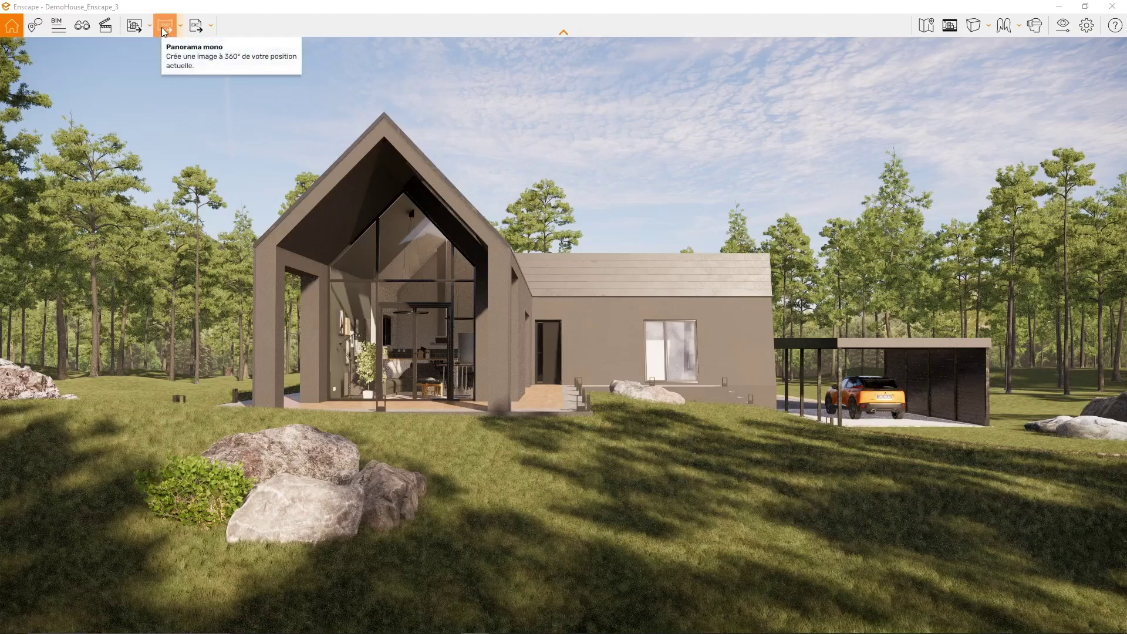
click(179, 30)
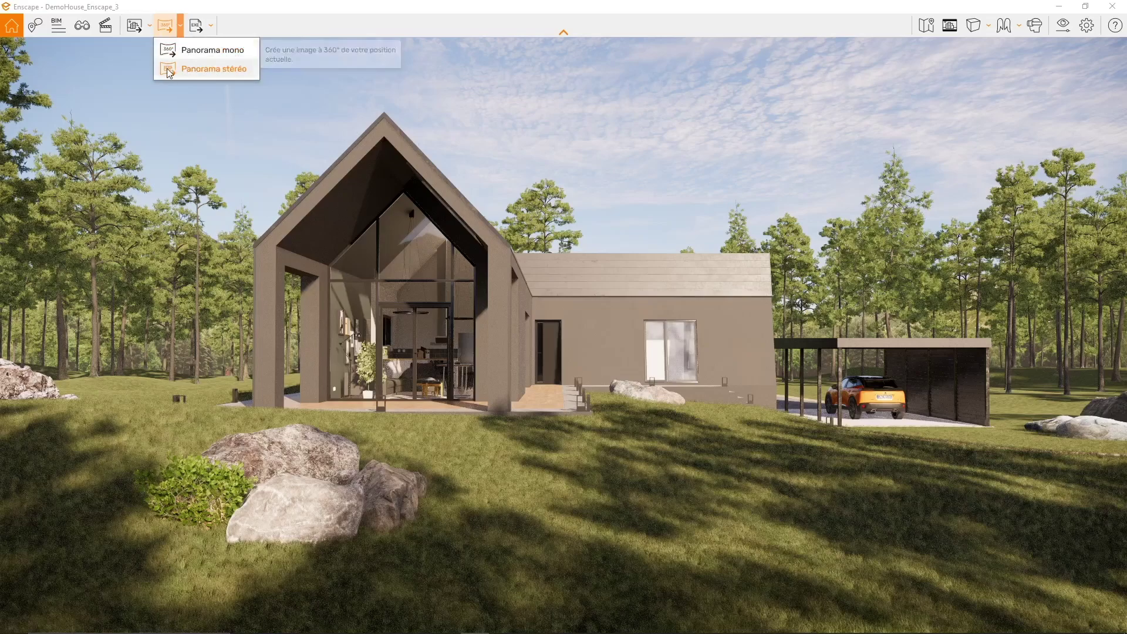
click(211, 26)
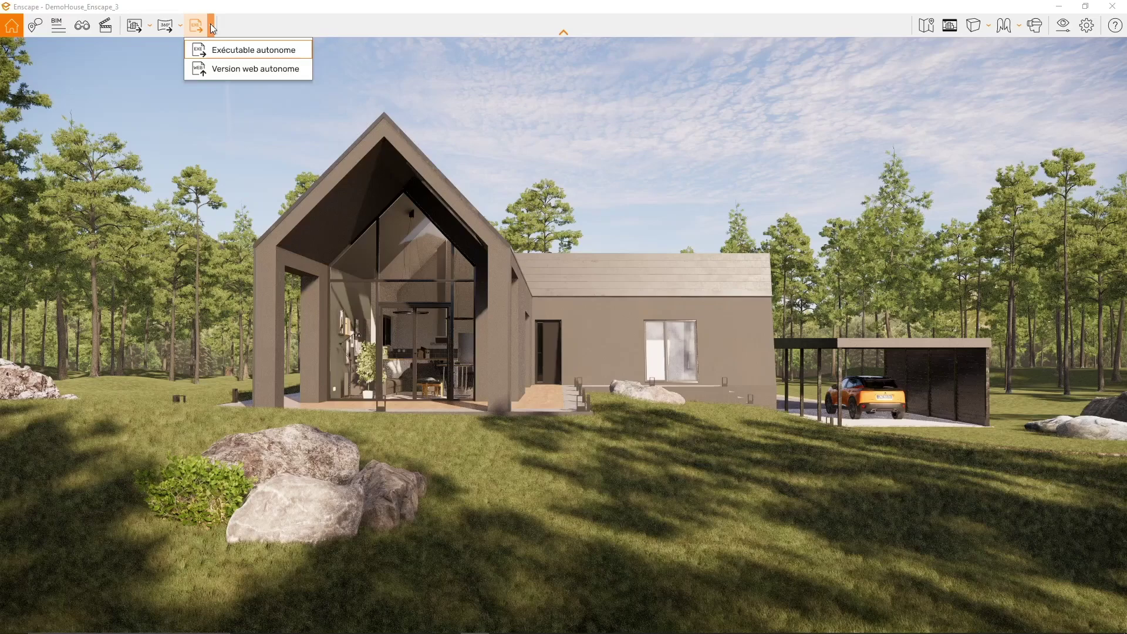
click(297, 9)
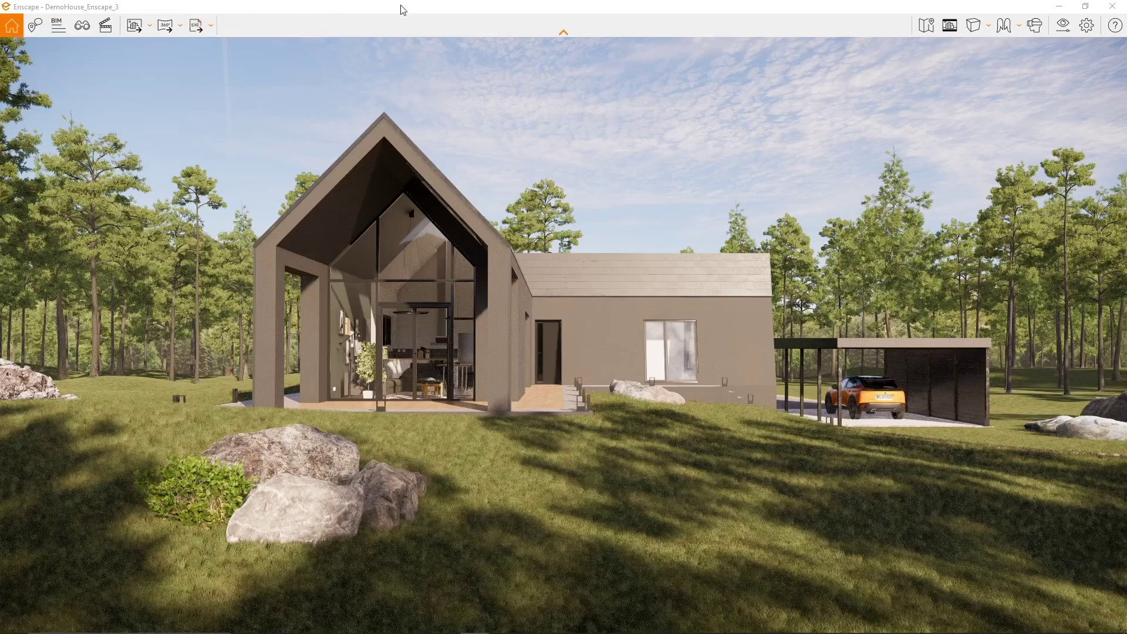
Collapse the toolbar to present the scene without distractions, and expand it again
click(564, 29)
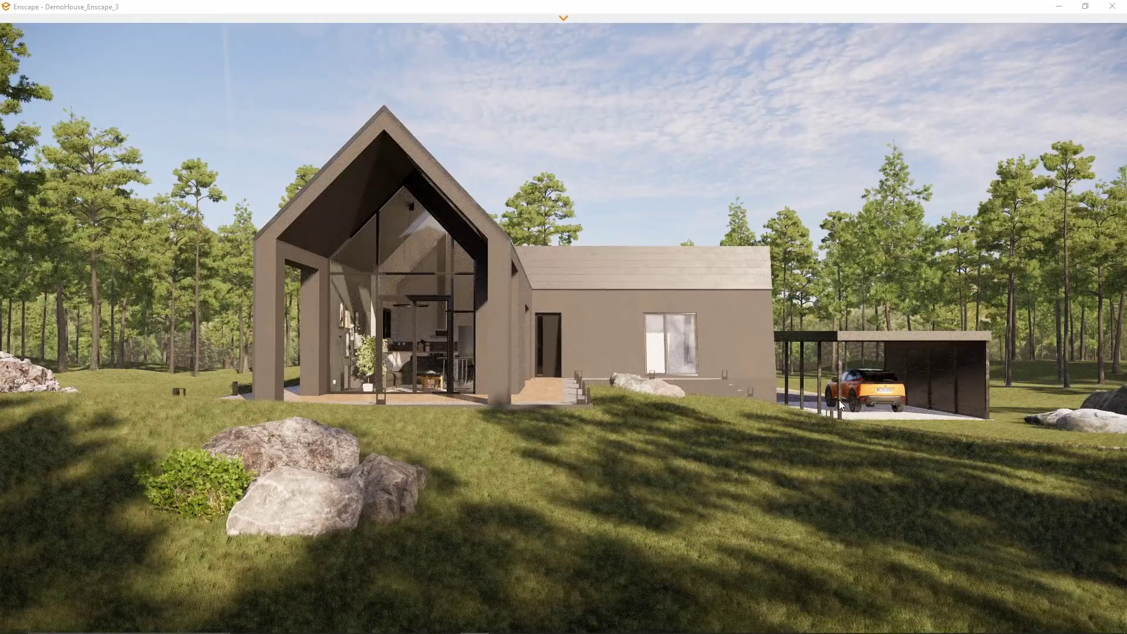
click(563, 20)
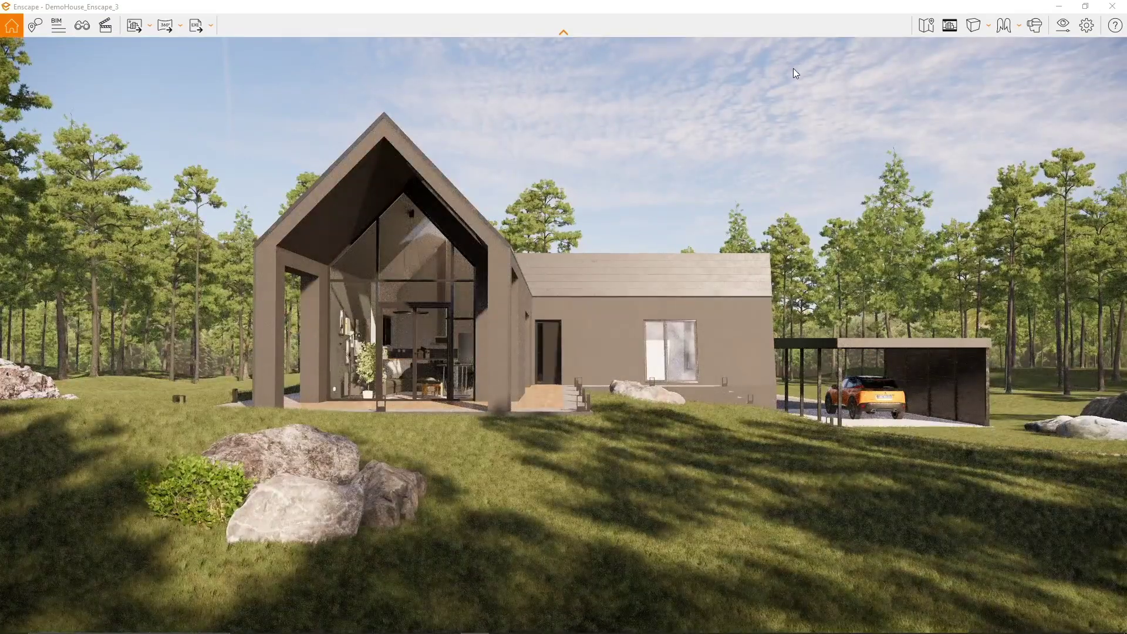
Show the mini-map, use it to navigate around the house, and hide it again
click(926, 26)
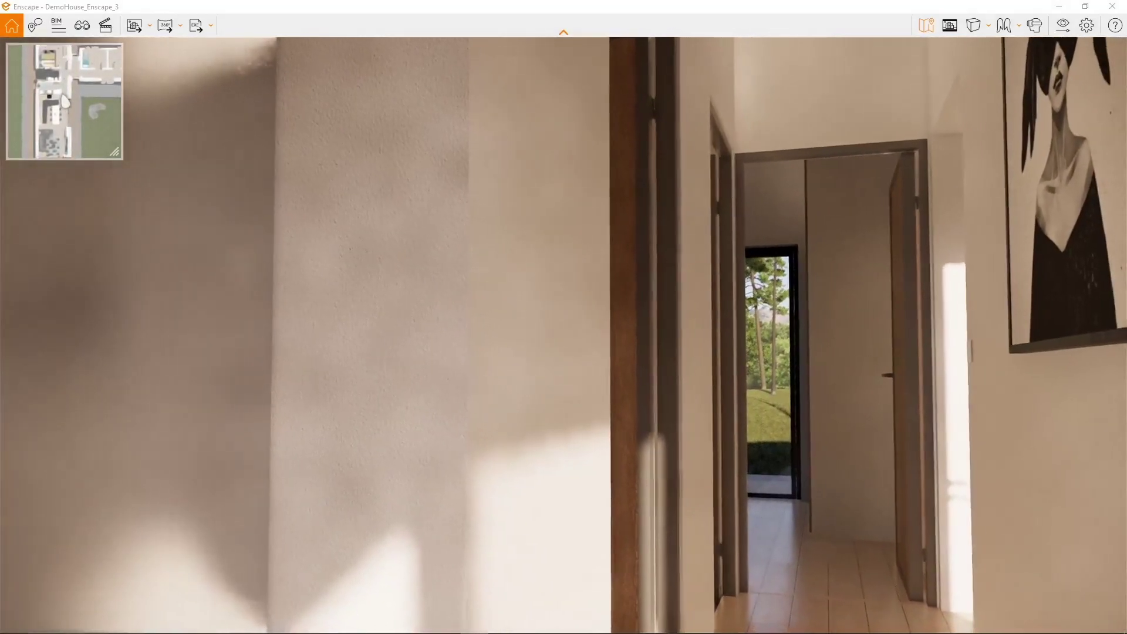
click(77, 154)
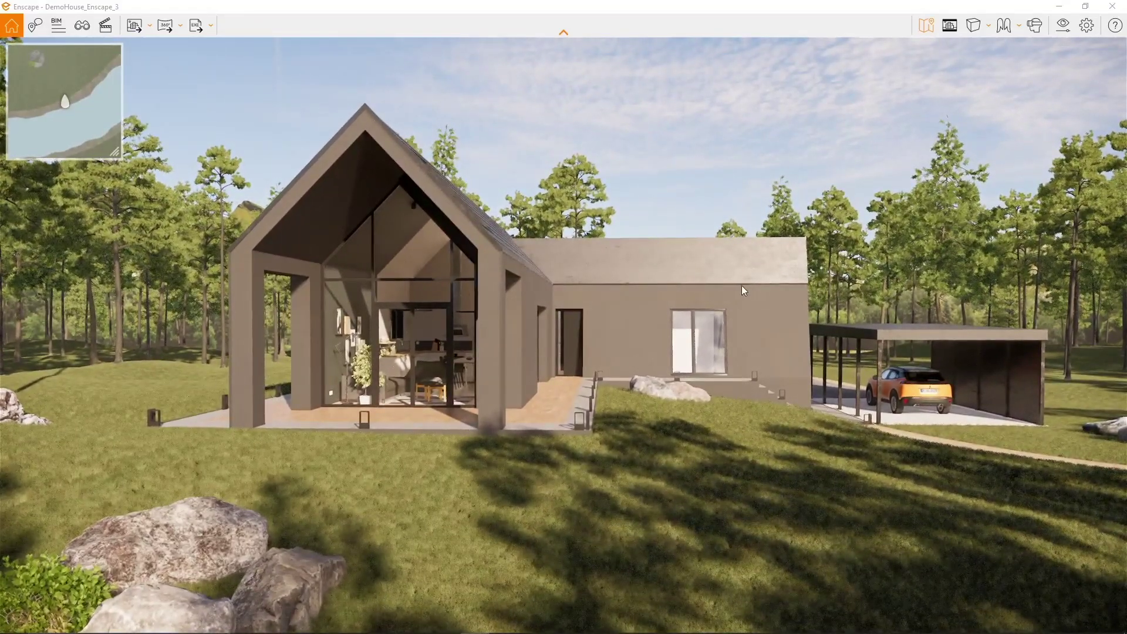
click(926, 25)
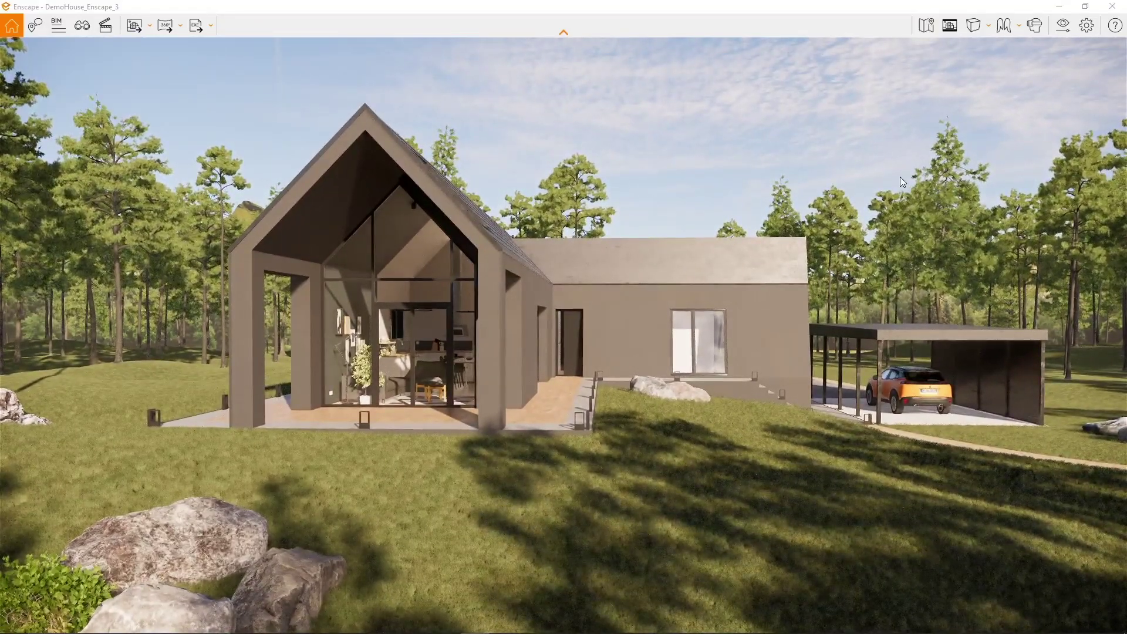
Preview the safe frame that limits the view to the render output, turn it off, and check the available projection modes
click(950, 26)
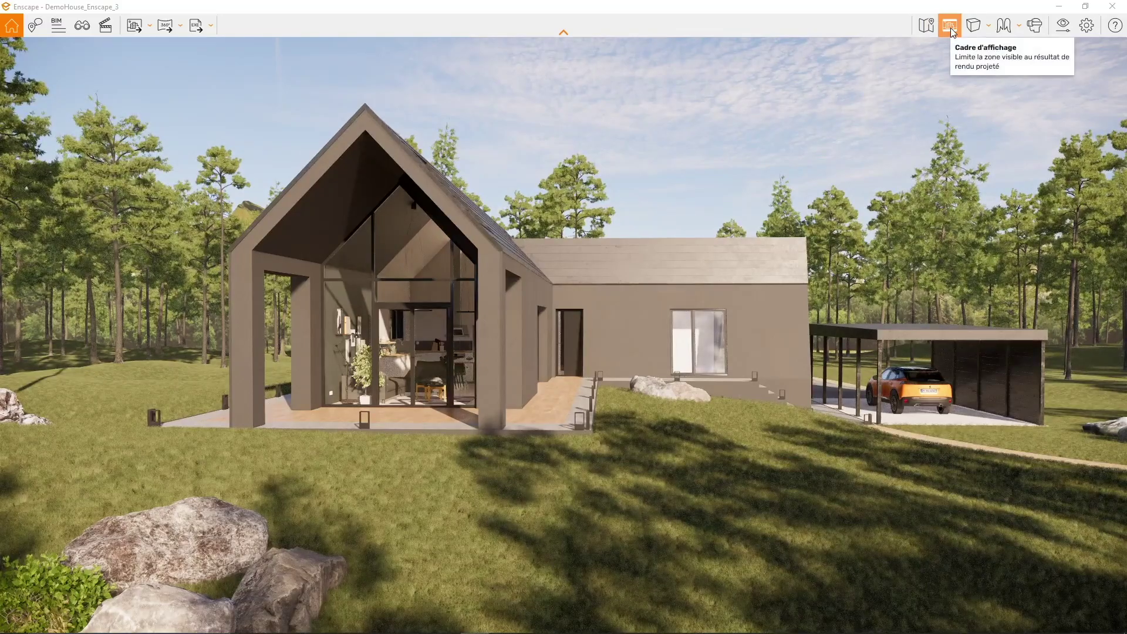
click(950, 26)
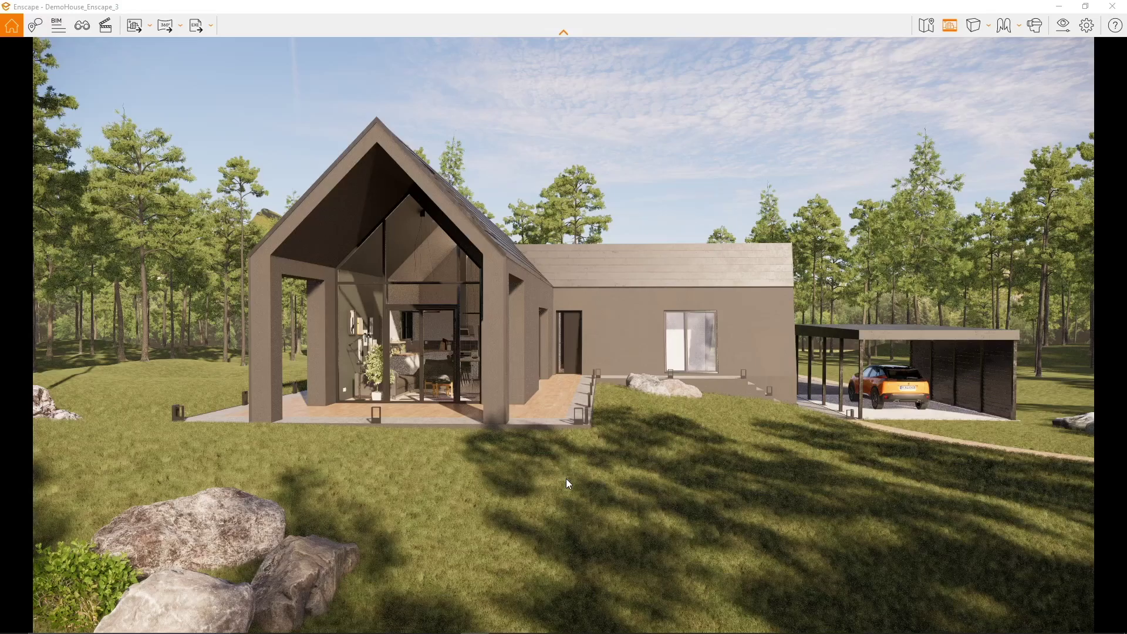
click(950, 27)
click(988, 25)
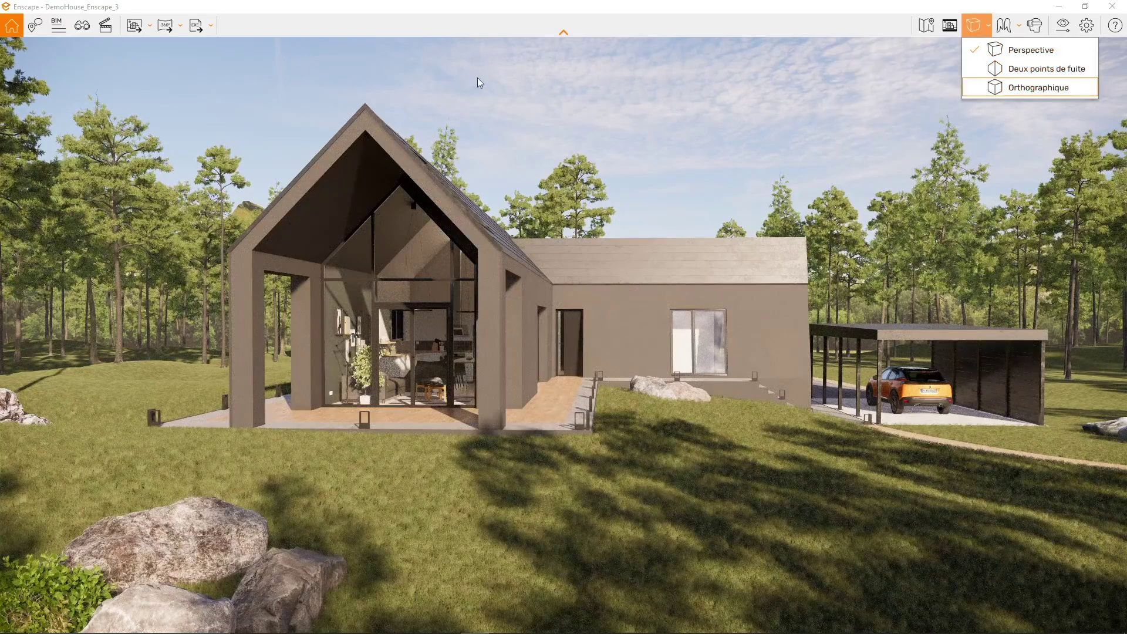
Switch navigation to walk mode and walk across the lawn toward the house's glazed gable
click(1019, 26)
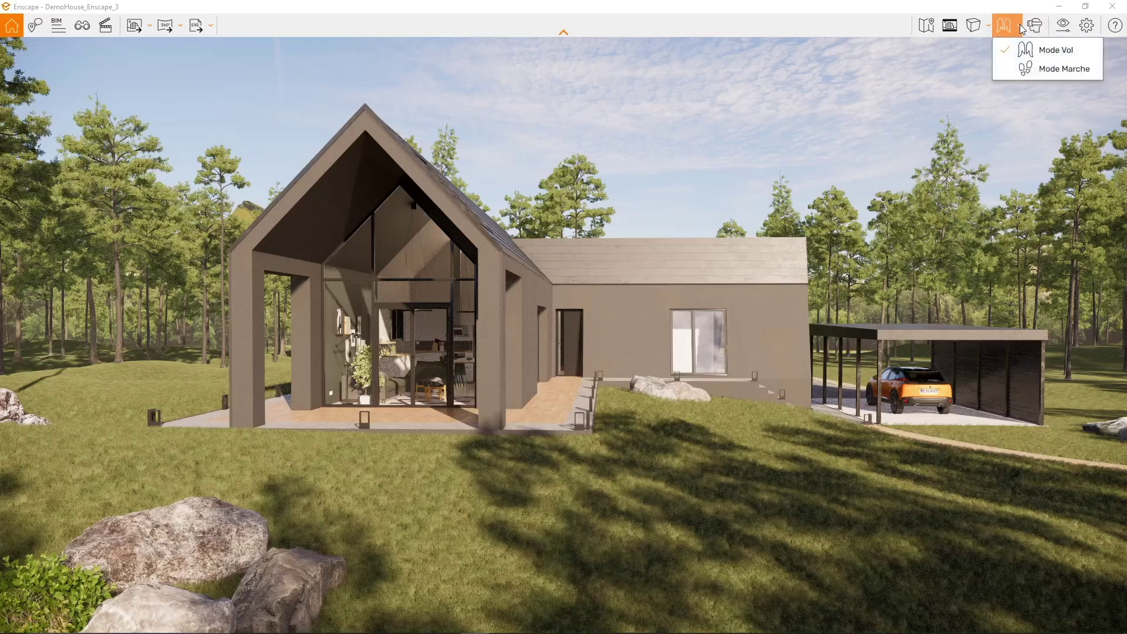
click(1056, 68)
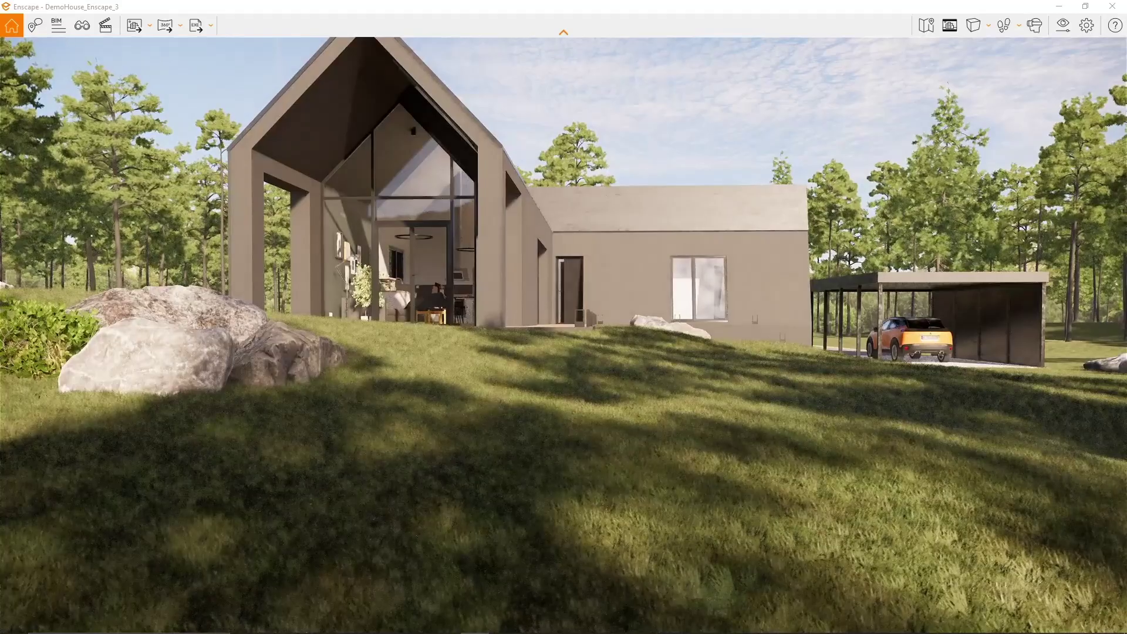
key(w)
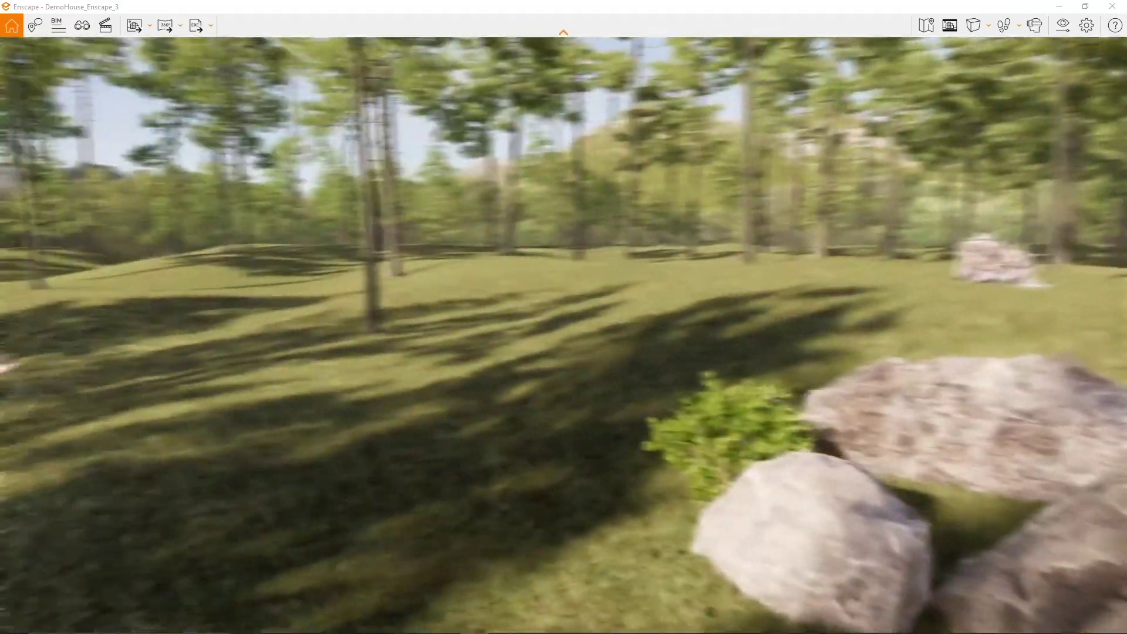
mouse_move(564, 334)
mouse_down()
mouse_move(504, 335)
mouse_move(822, 334)
mouse_move(528, 334)
mouse_move(564, 335)
mouse_up()
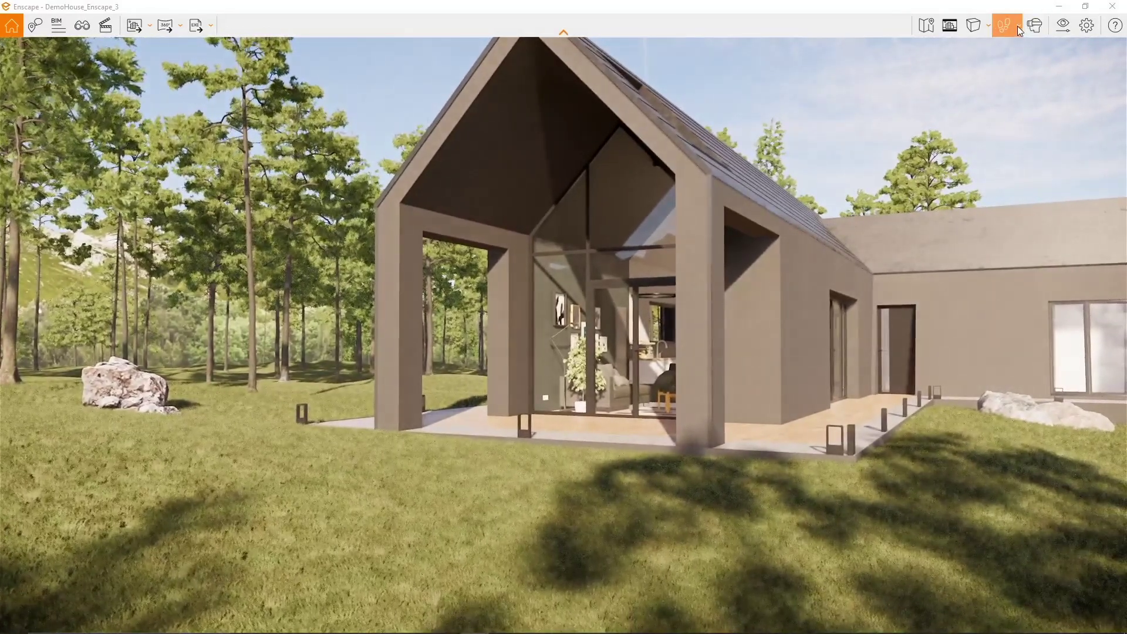
Switch navigation back to fly mode and reframe the view on the house's gable and side wing
click(1017, 26)
click(1030, 68)
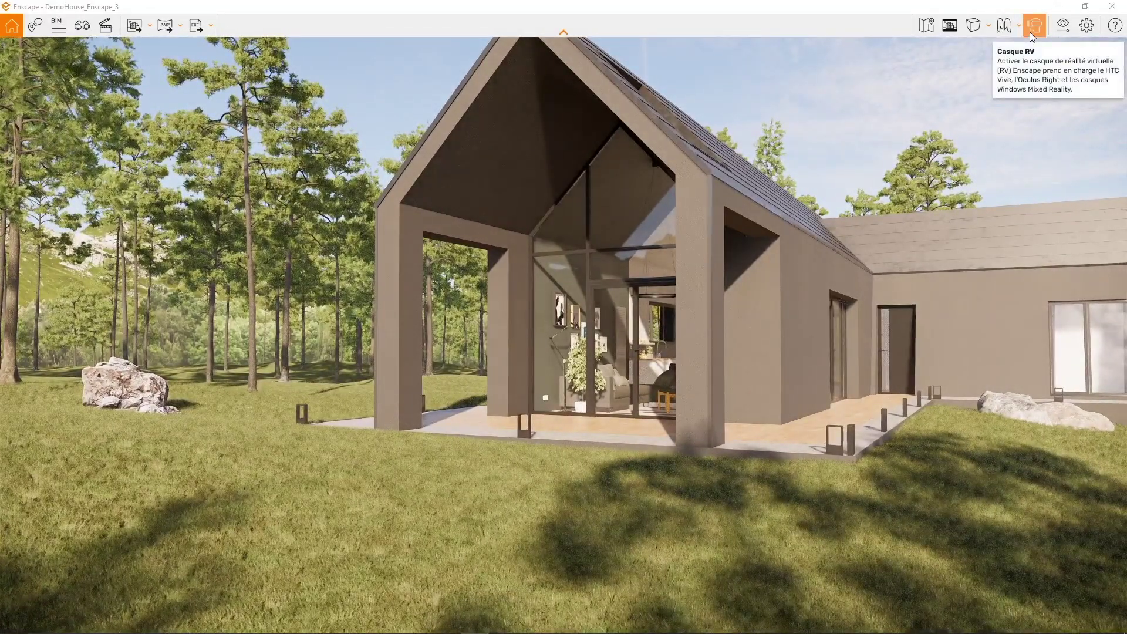
scroll(632, 335, up, 5)
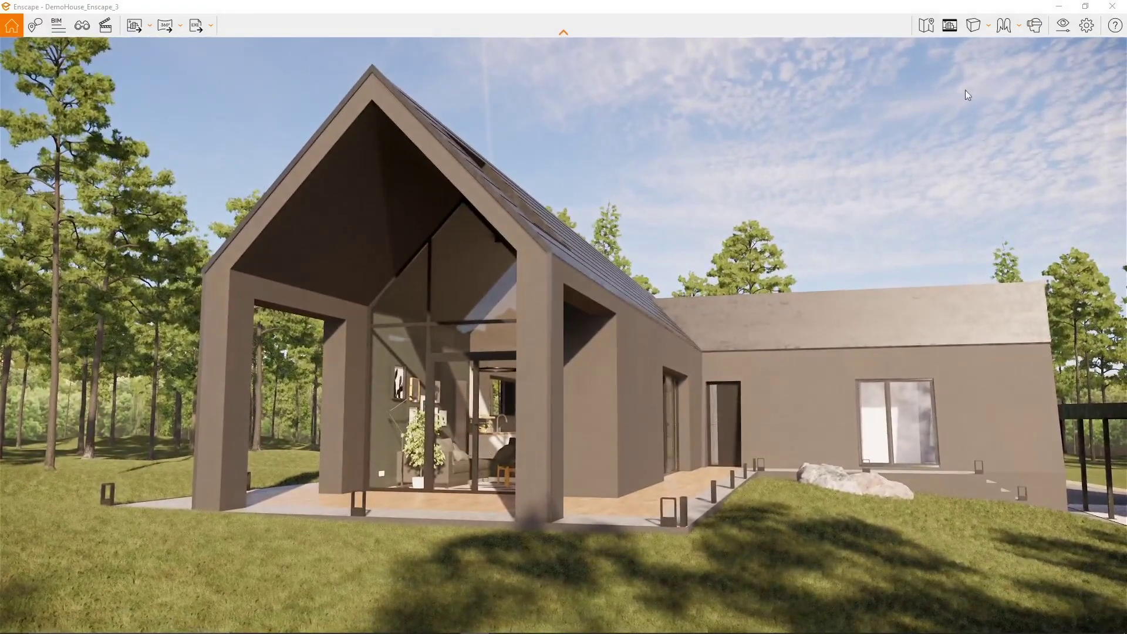
Open the visual settings for Day 1 and look through the main, image, atmosphere, sky and output categories
click(1063, 25)
drag(811, 94, 747, 86)
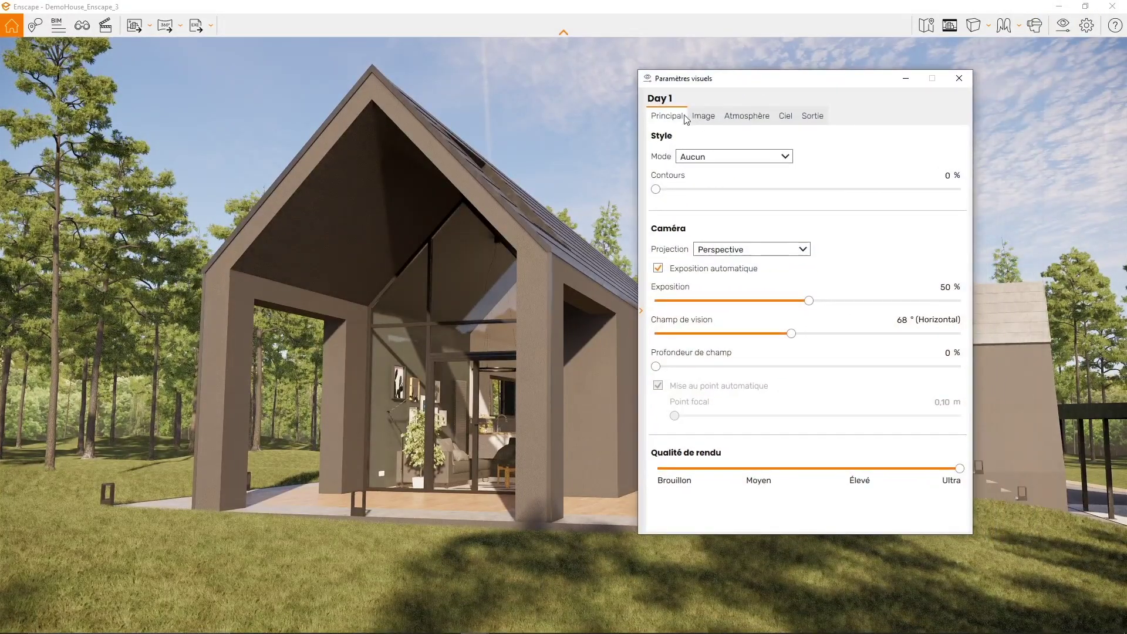
click(703, 116)
click(747, 116)
click(785, 116)
click(810, 117)
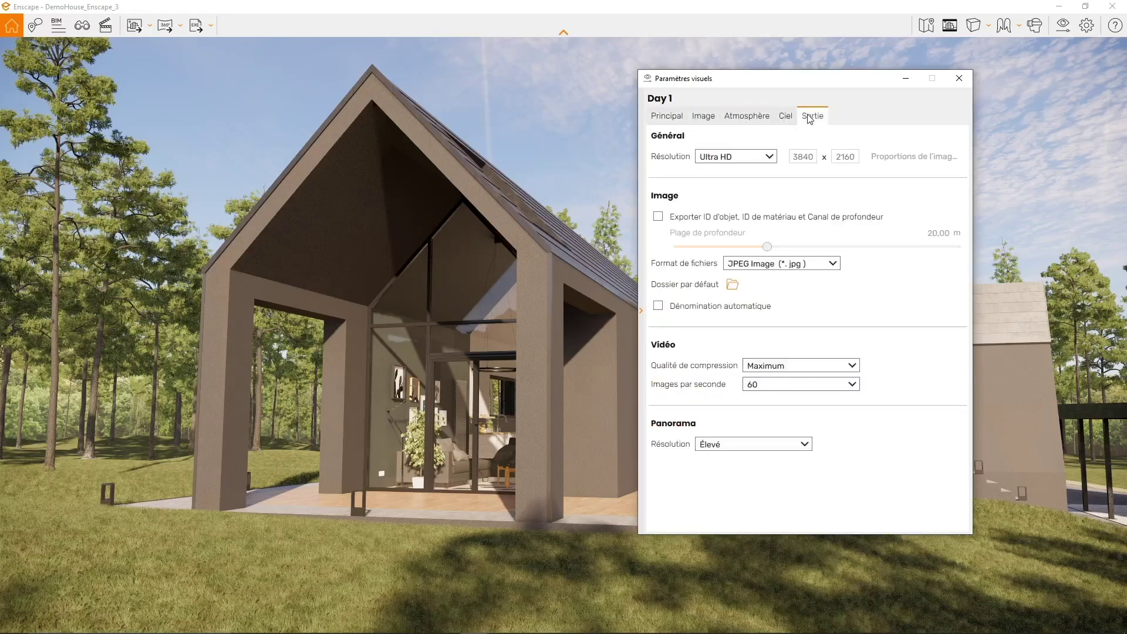
Close the visual settings, and check the icon, window title, loading screen and watermark options in the renderer window settings
click(665, 117)
click(959, 82)
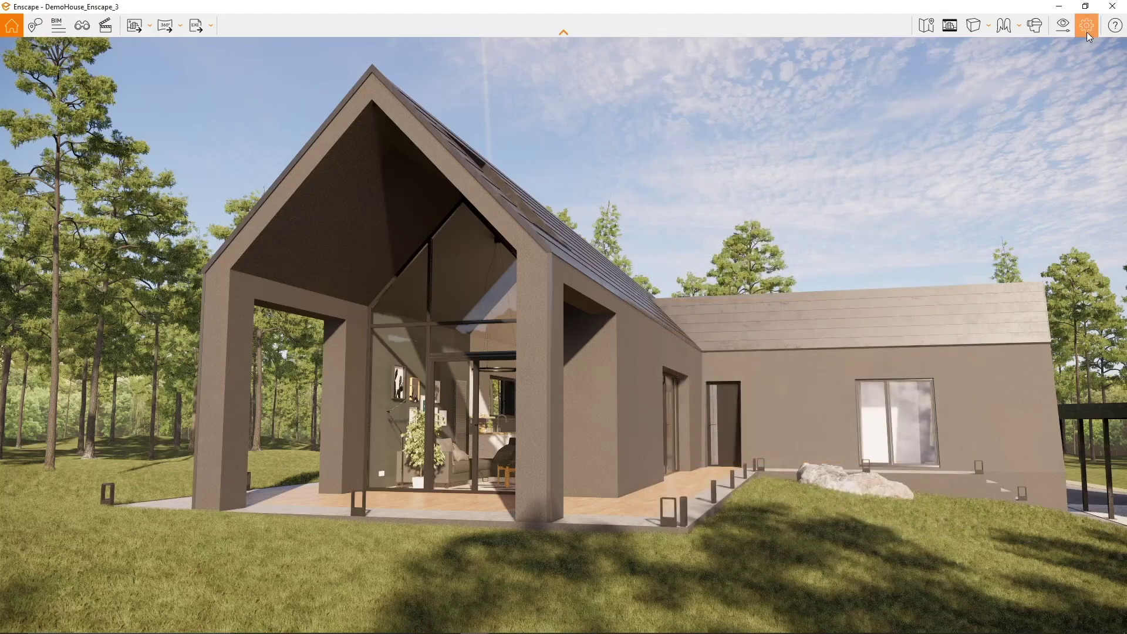
click(1086, 27)
drag(693, 134, 655, 116)
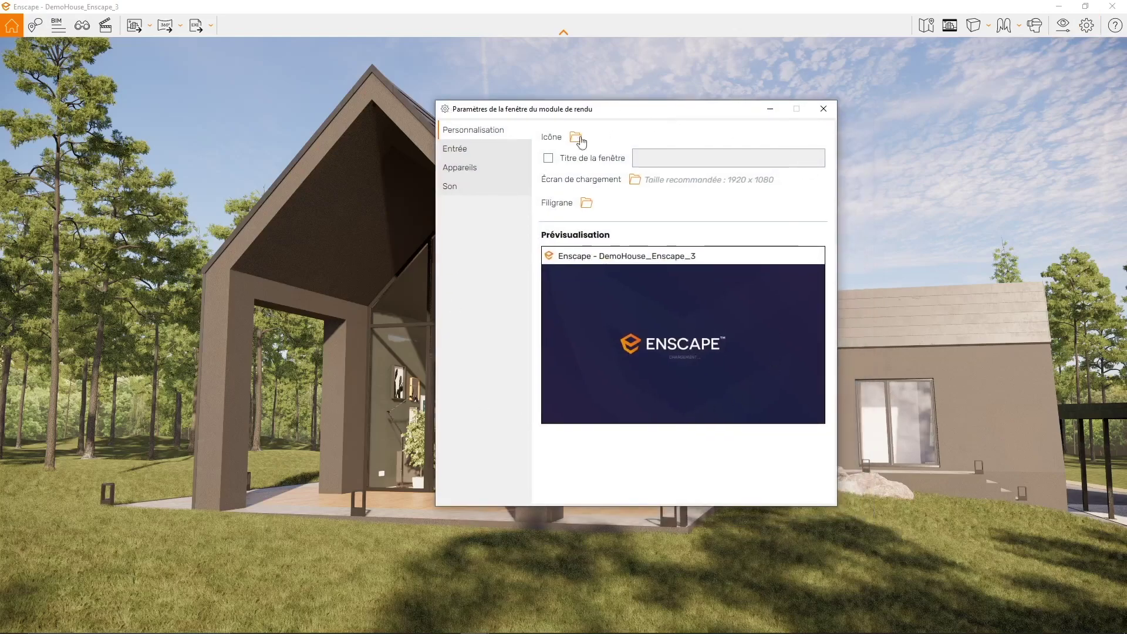
click(823, 110)
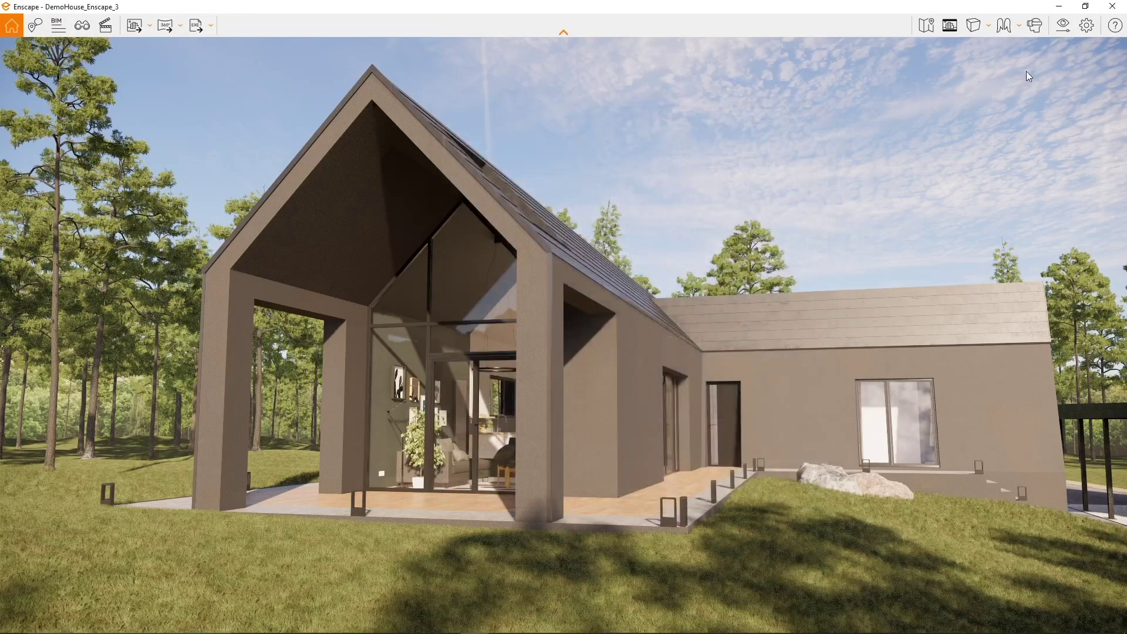
Review the basic and advanced navigation controls in the help, and fly backward from the house to show the carport and lawn boulders
click(1115, 26)
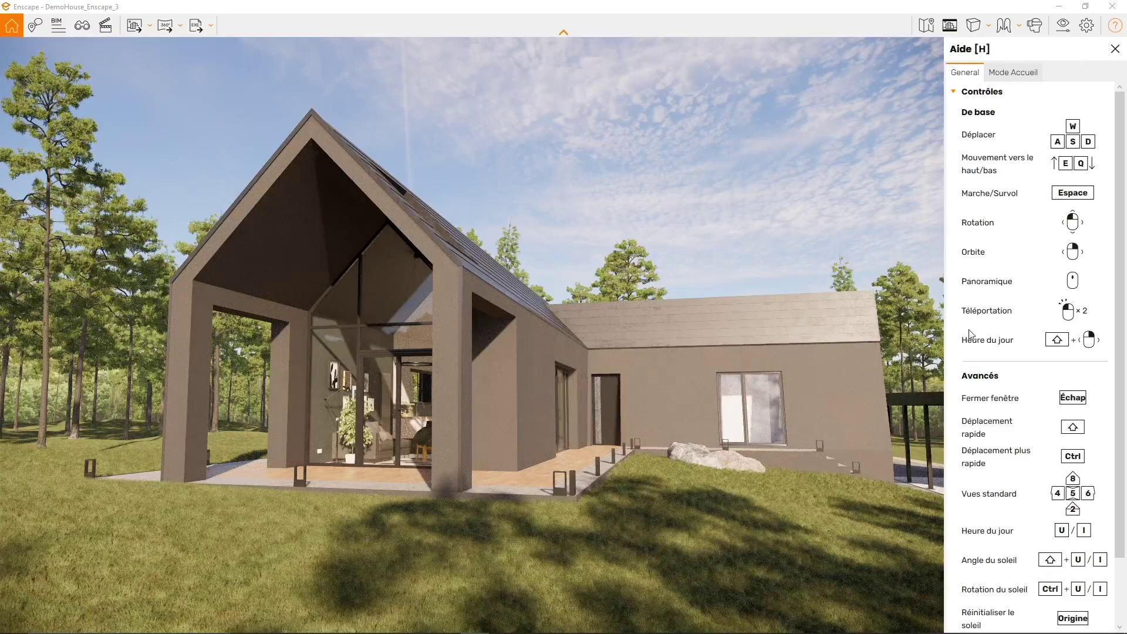
click(1114, 50)
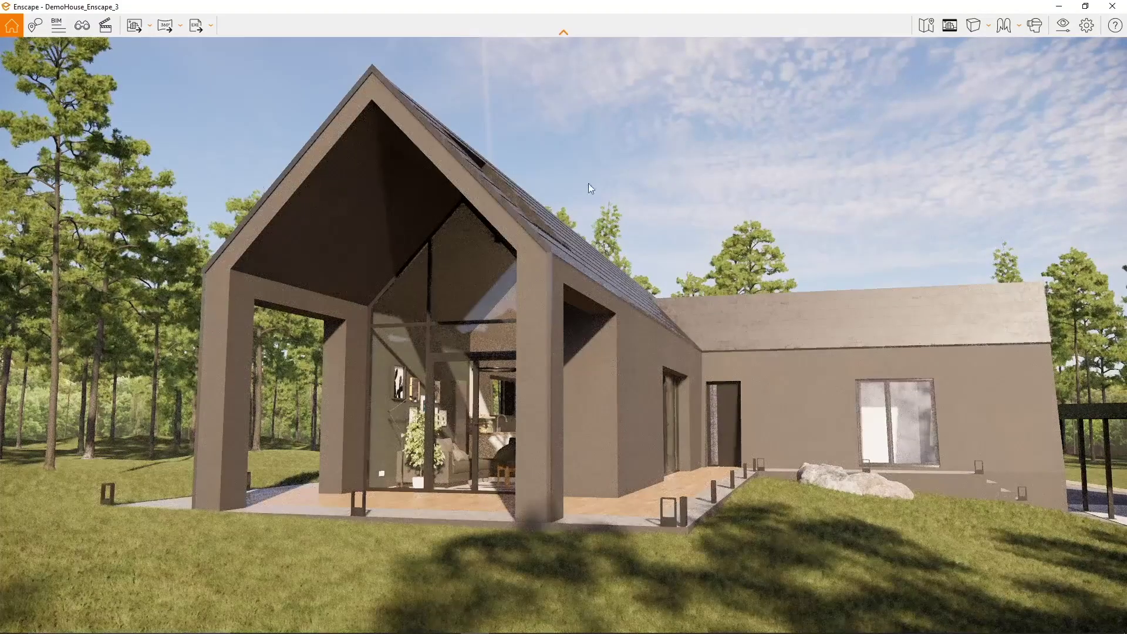
key(s)
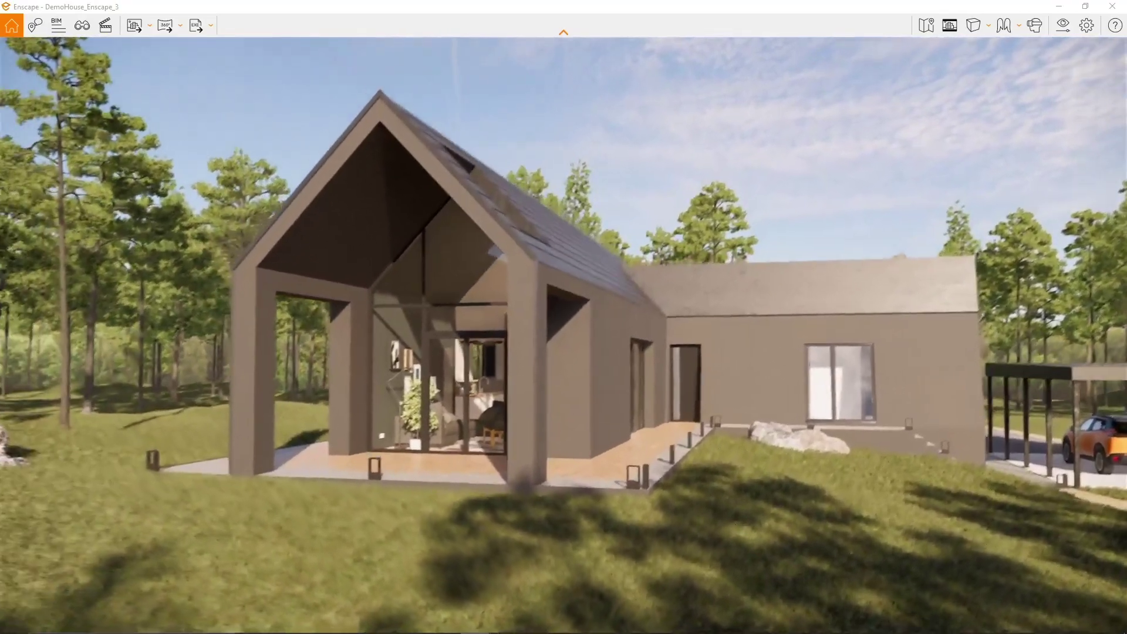
key(s)
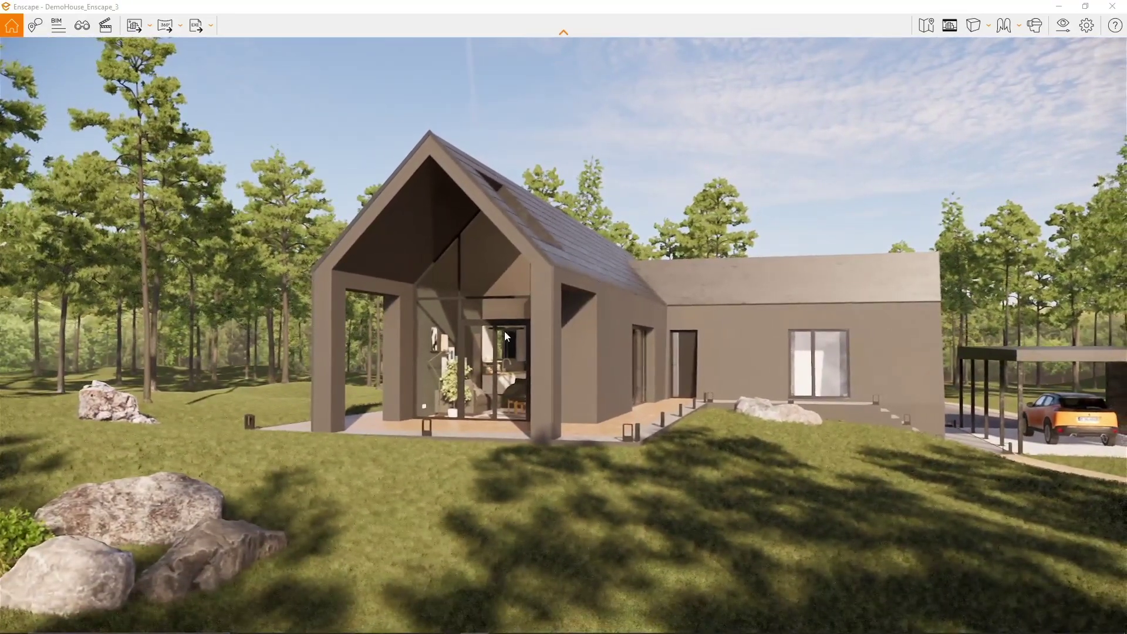